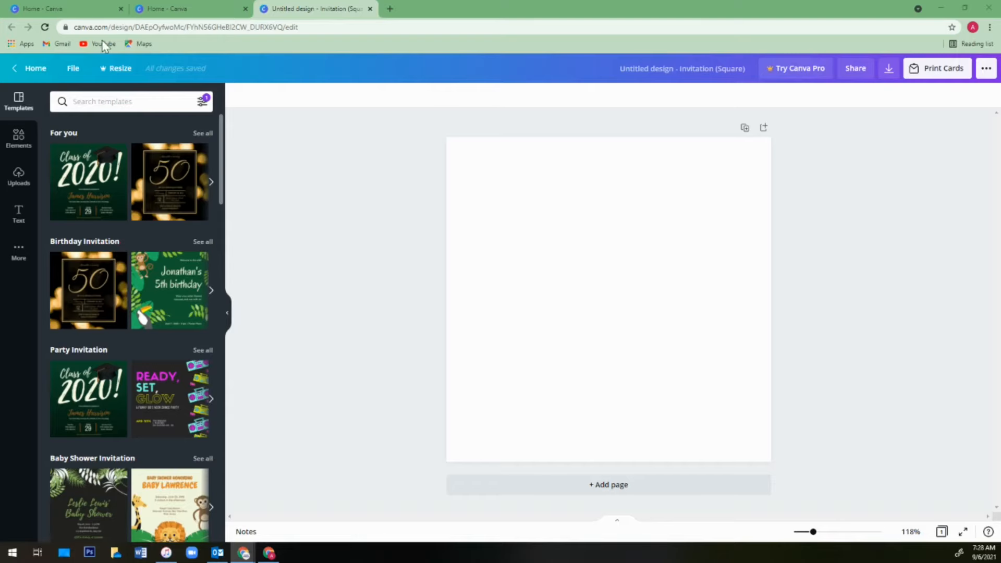
Close the spare Canva home page and add a solid square from the Lines & Shapes collection to the blank page
click(245, 9)
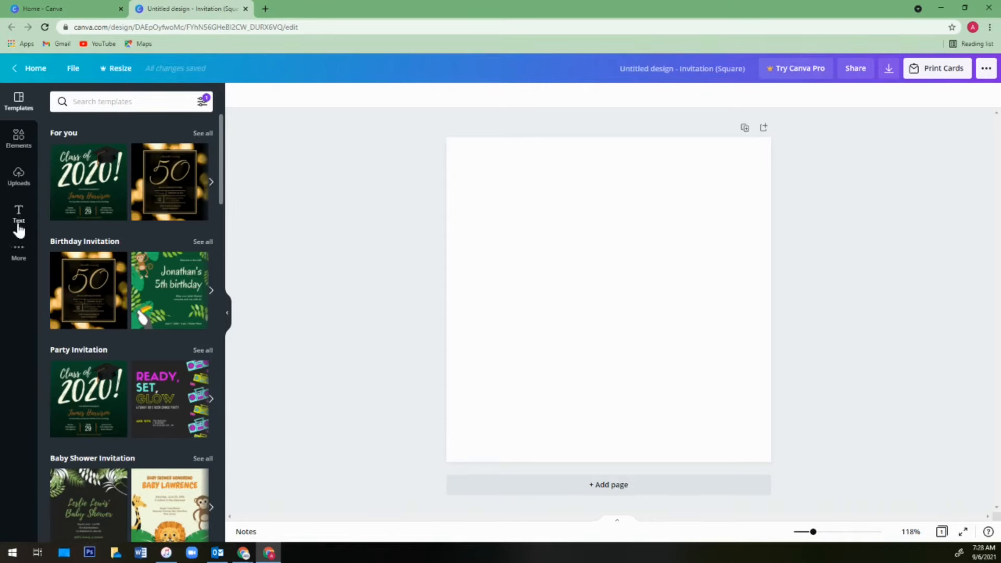
click(18, 142)
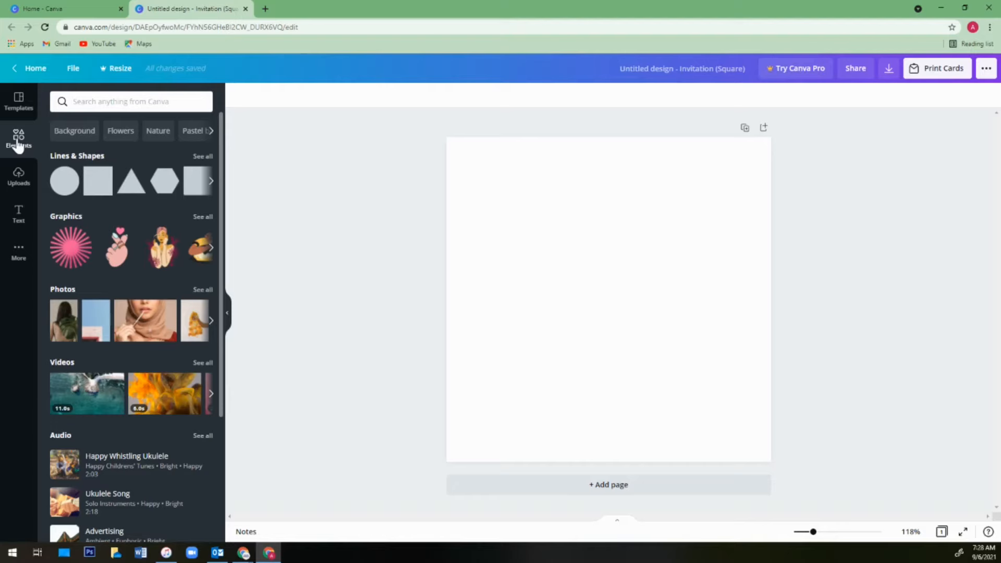
click(89, 159)
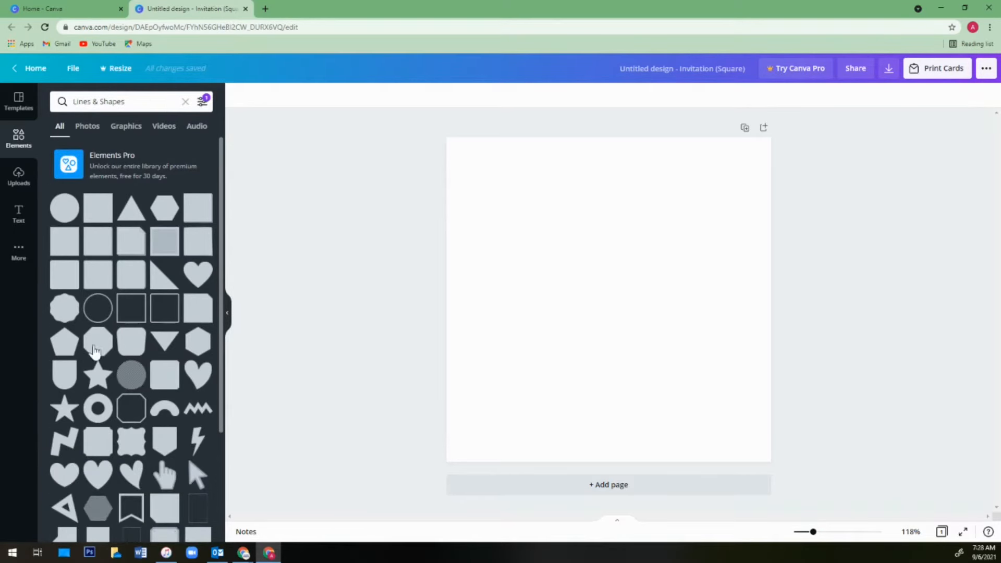
click(98, 207)
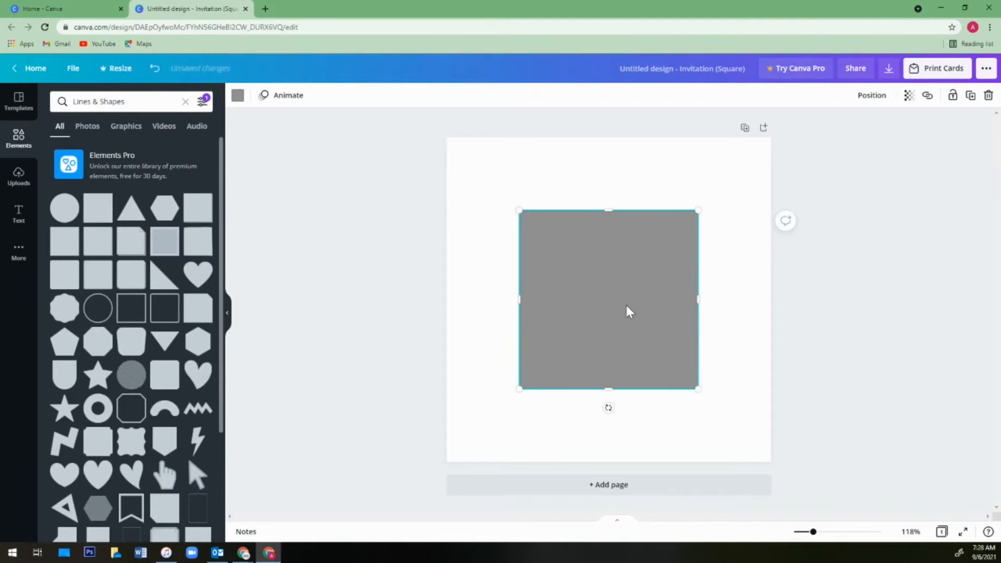
Move the square along the page's upper edge and back to the exact page centre using the alignment guides
drag(620, 301, 556, 227)
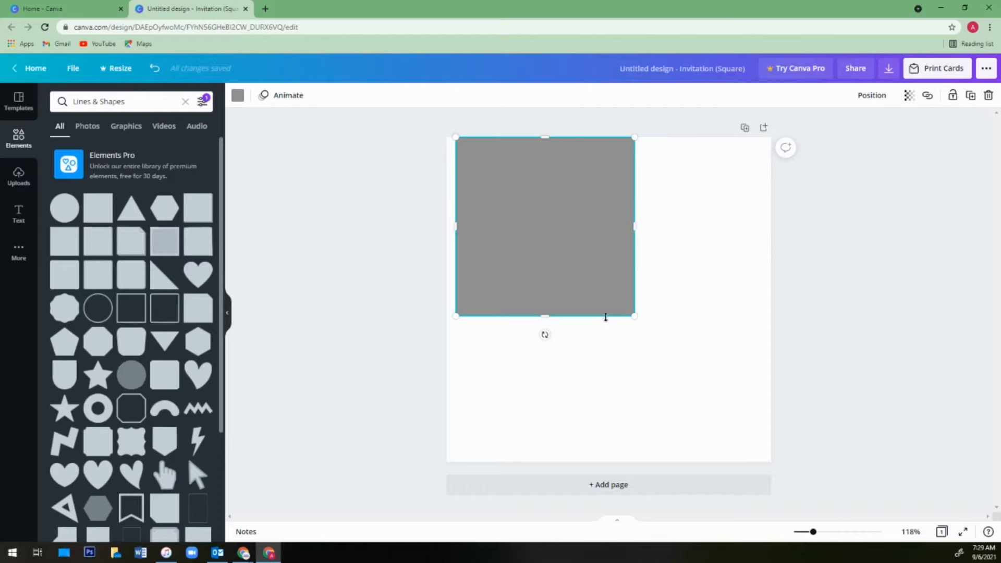
mouse_move(533, 196)
mouse_down()
mouse_move(535, 208)
mouse_move(542, 193)
mouse_move(594, 195)
mouse_move(549, 212)
mouse_move(537, 210)
mouse_move(537, 195)
mouse_move(538, 234)
mouse_move(534, 195)
mouse_up()
drag(541, 235, 541, 236)
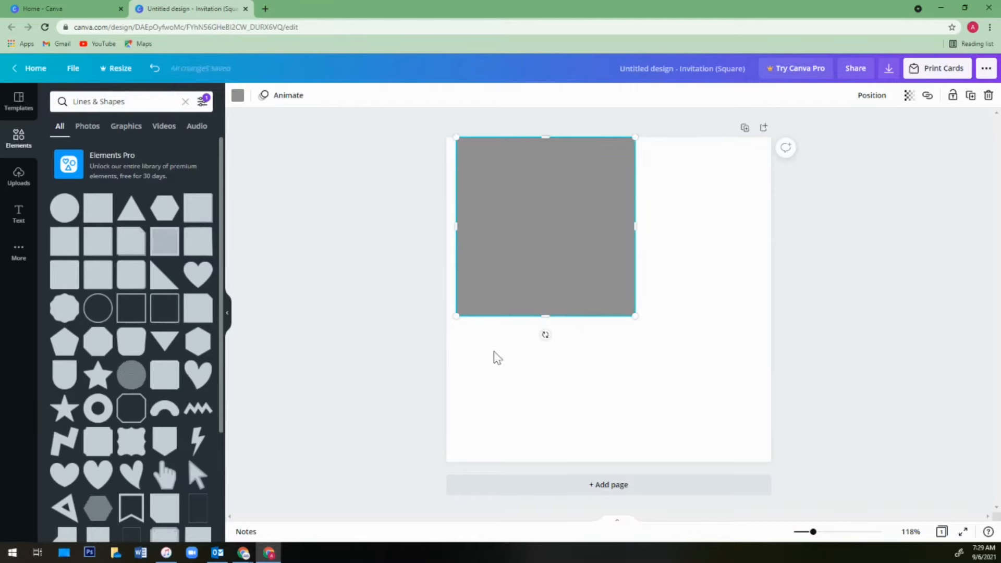
mouse_move(532, 224)
mouse_down()
mouse_move(532, 235)
mouse_move(532, 226)
mouse_up()
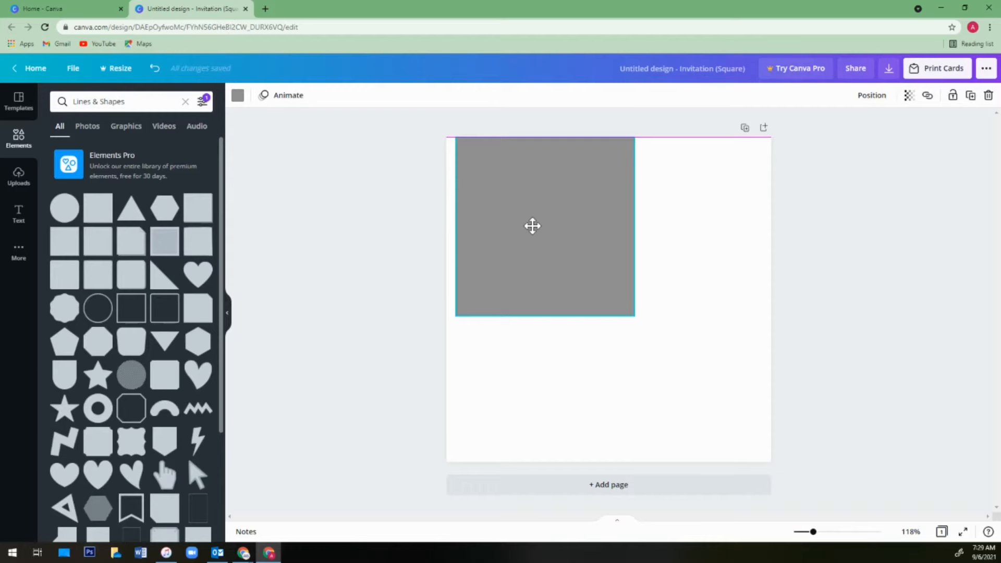
drag(532, 225, 551, 224)
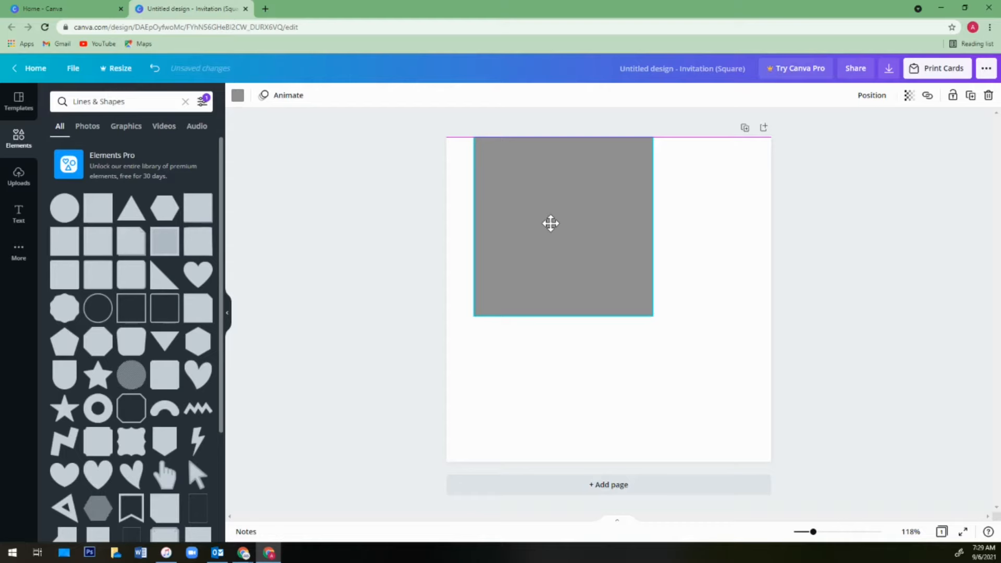
drag(551, 224, 553, 222)
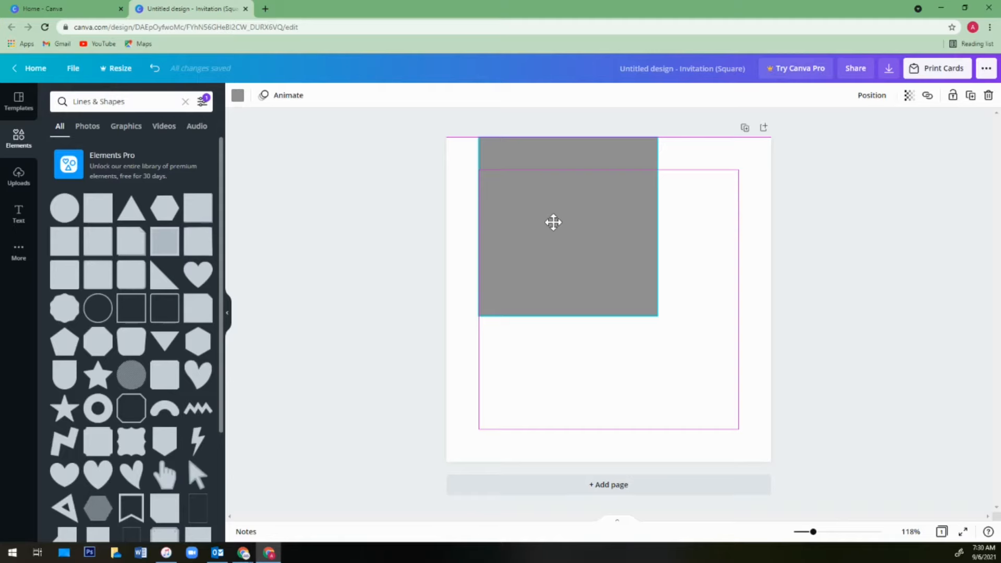
drag(553, 222, 599, 221)
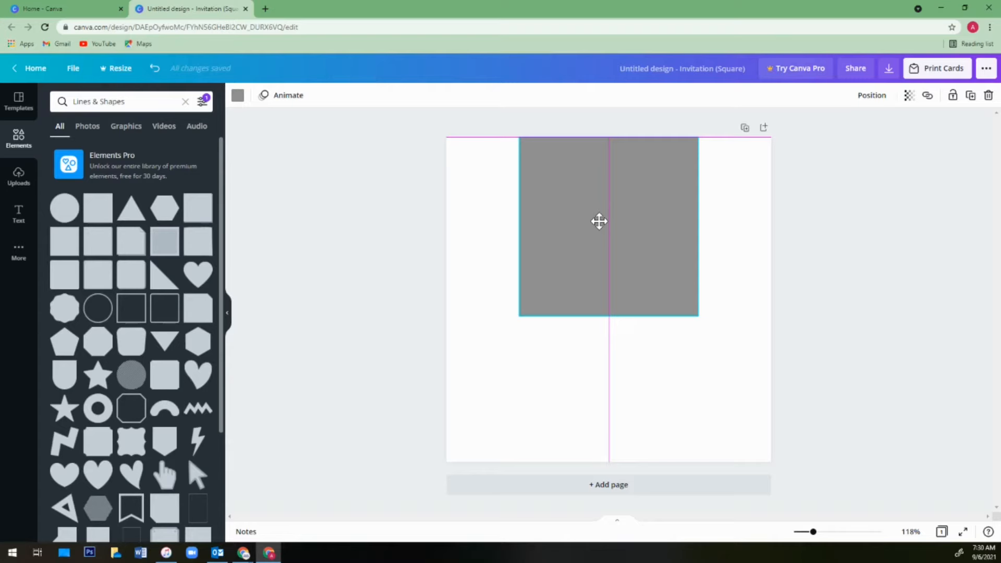
drag(599, 221, 598, 297)
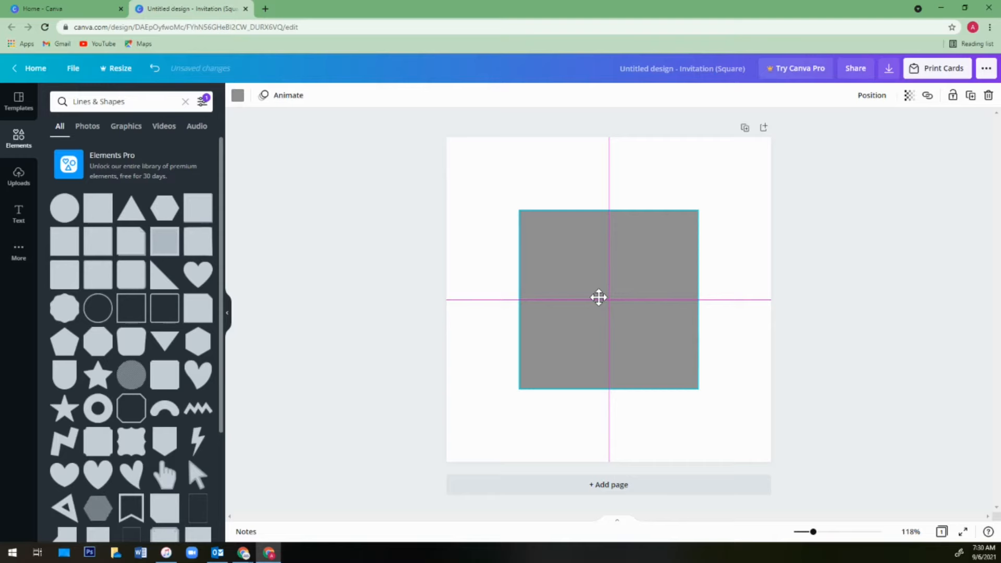
drag(599, 297, 598, 298)
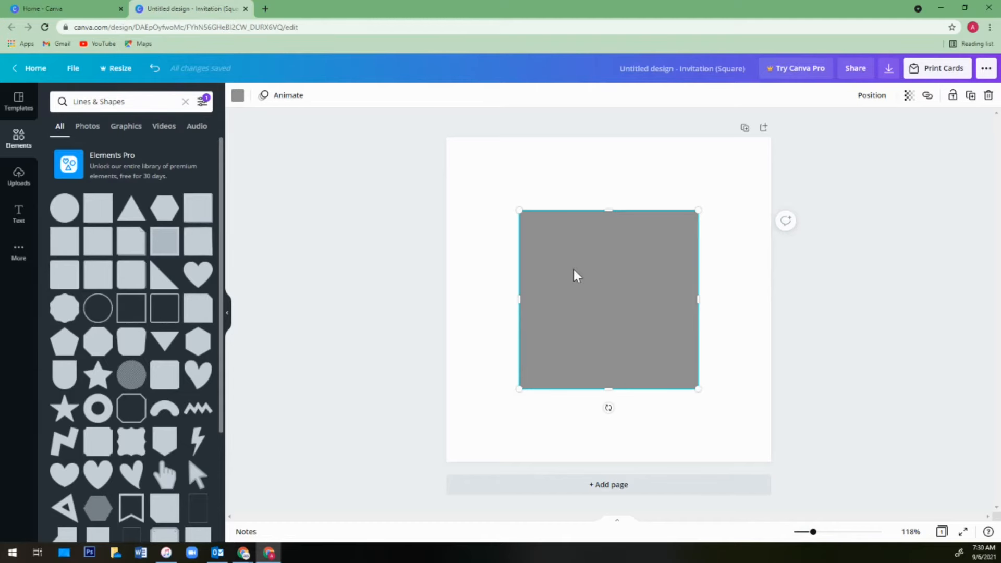
Select the square and fill it with the default light blue
click(408, 288)
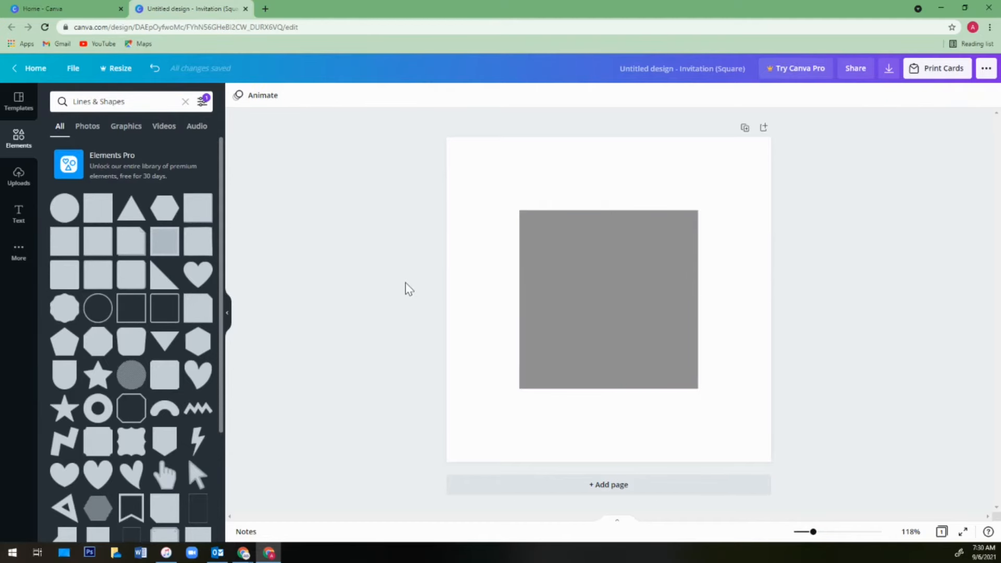
click(585, 274)
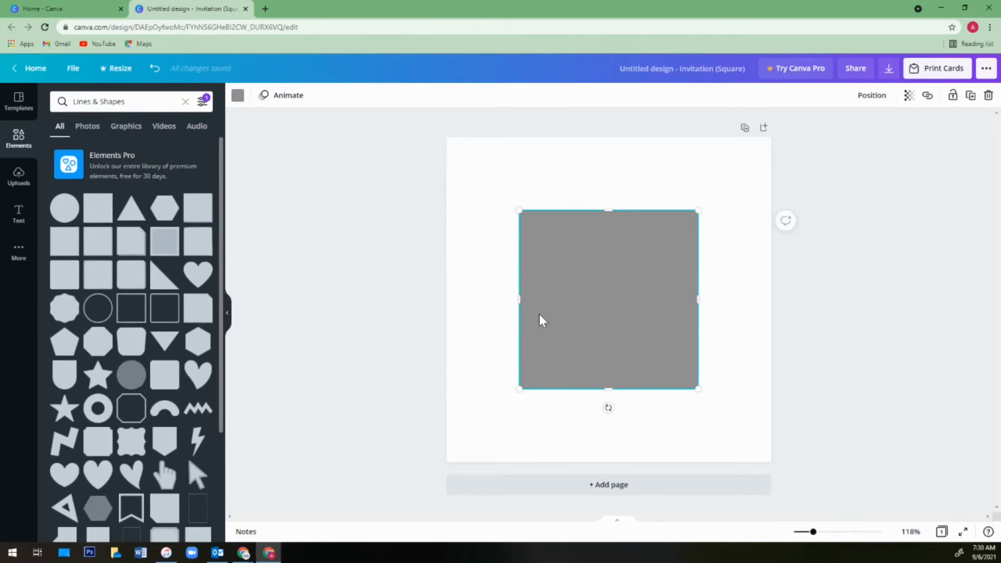
click(238, 97)
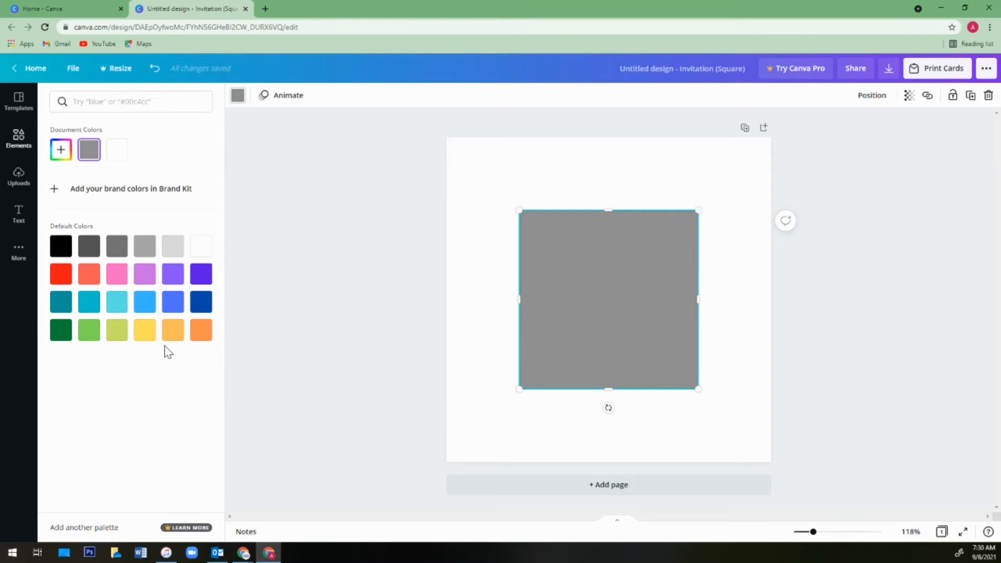
click(138, 309)
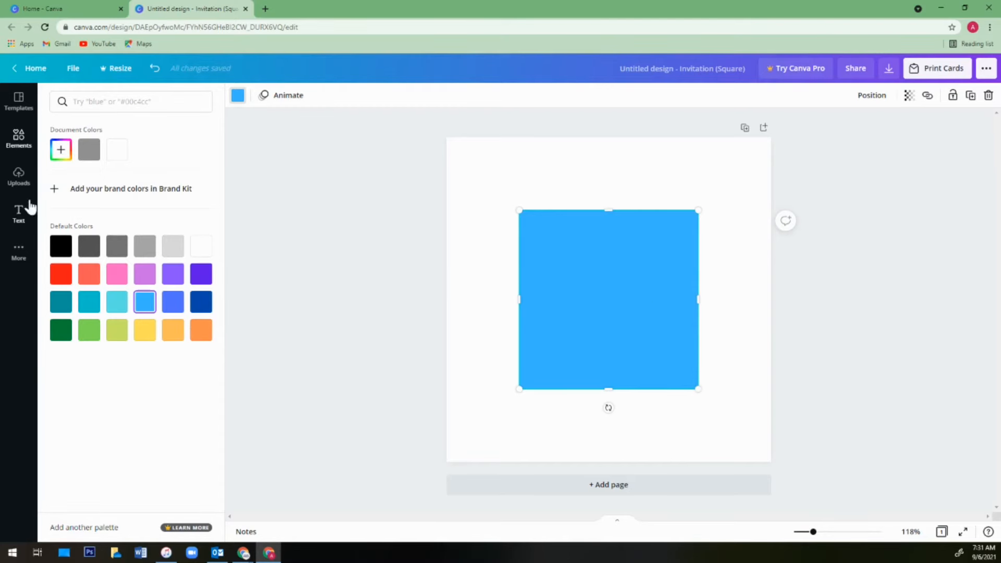
Soften the square's fill to a paler custom blue, about #7CC0E8
click(61, 153)
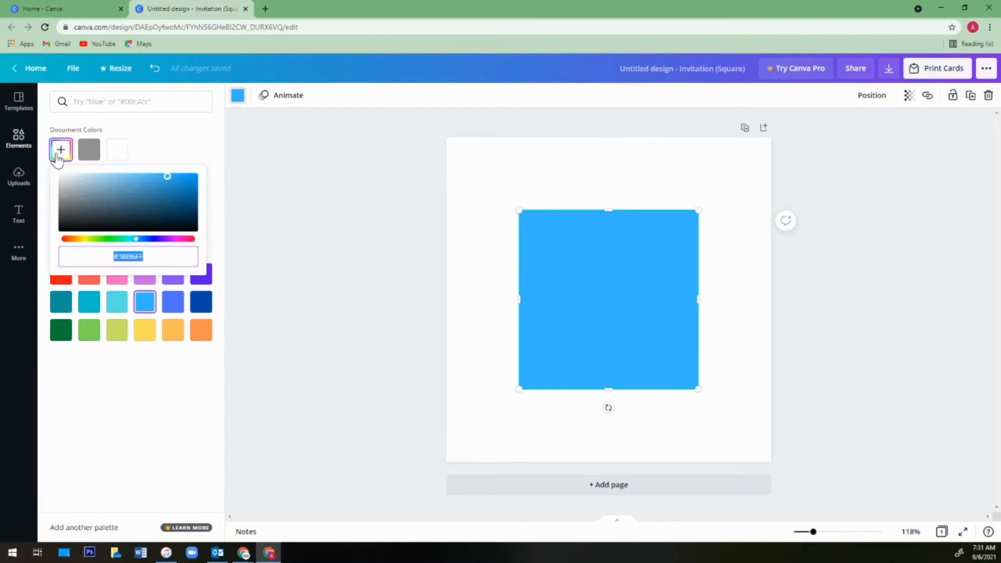
drag(167, 178, 125, 187)
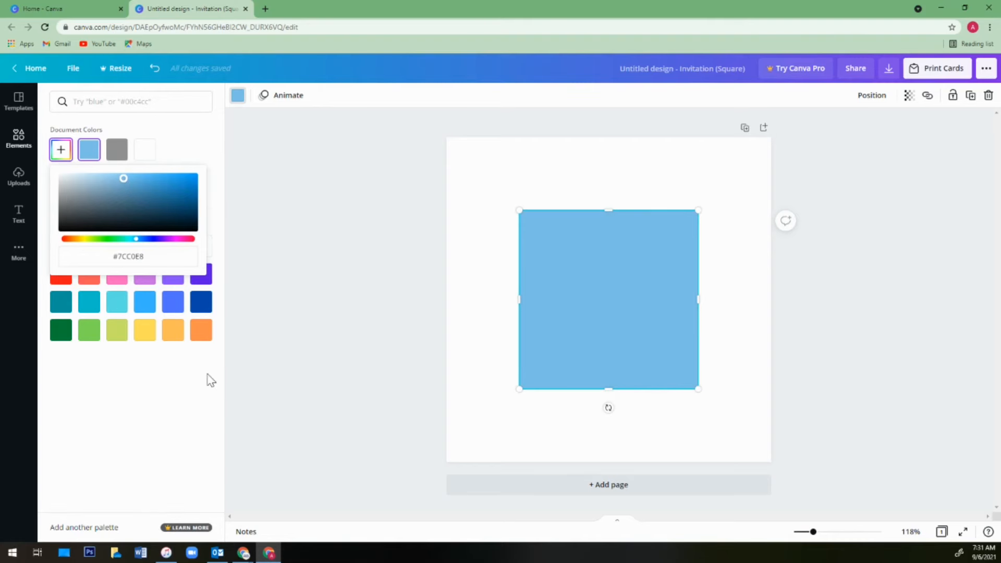
click(194, 386)
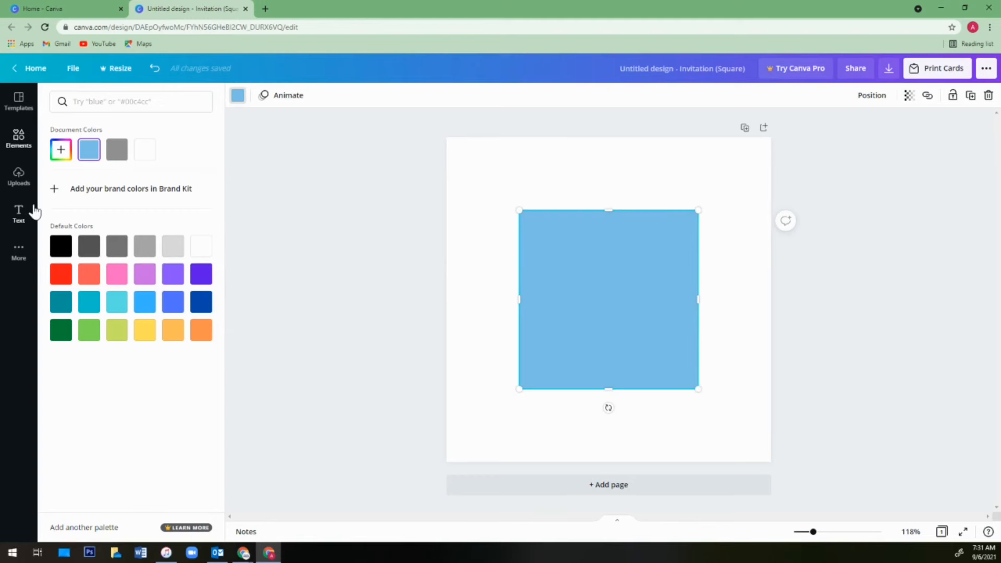
Search the elements library for "dog"
click(18, 140)
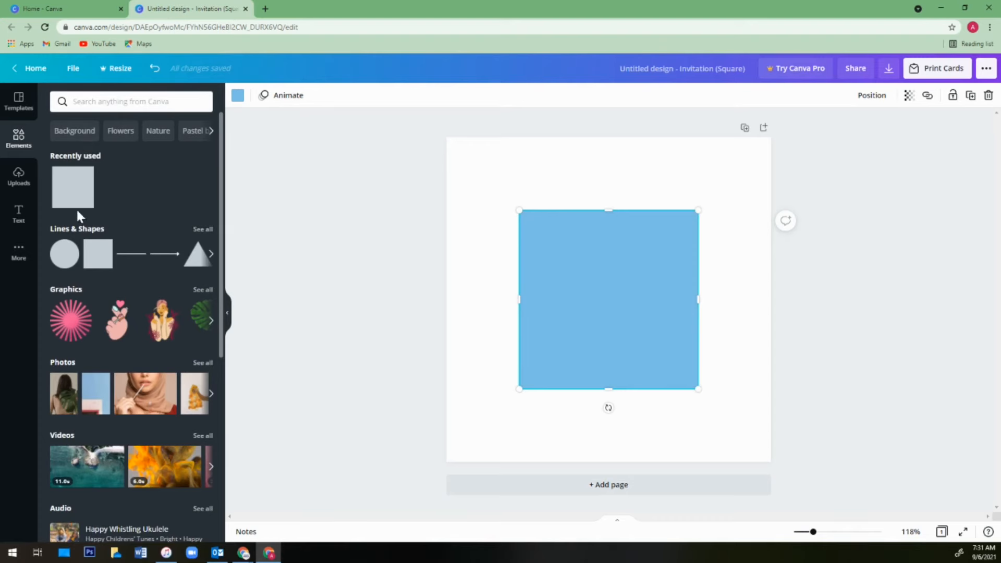
click(96, 105)
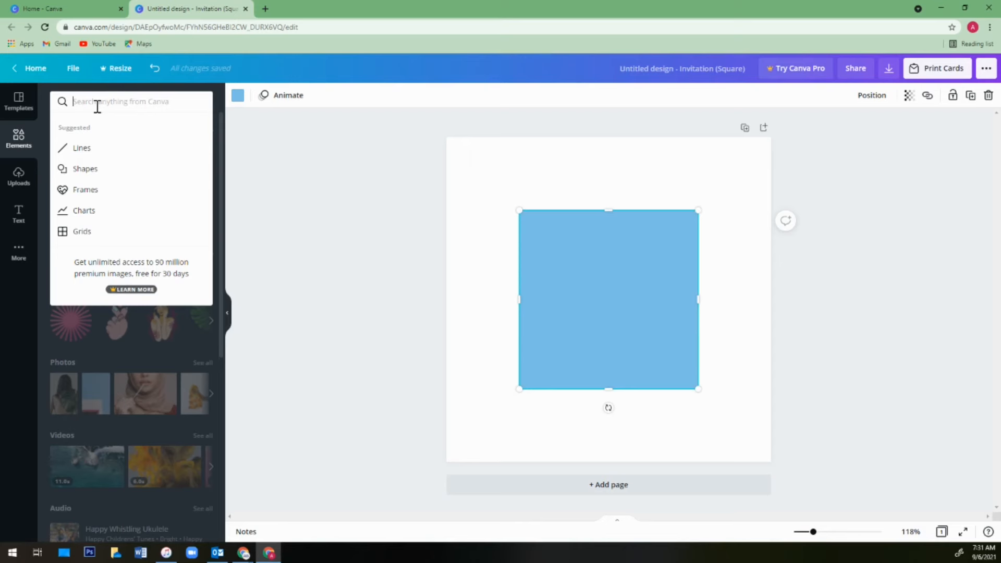
text(dog)
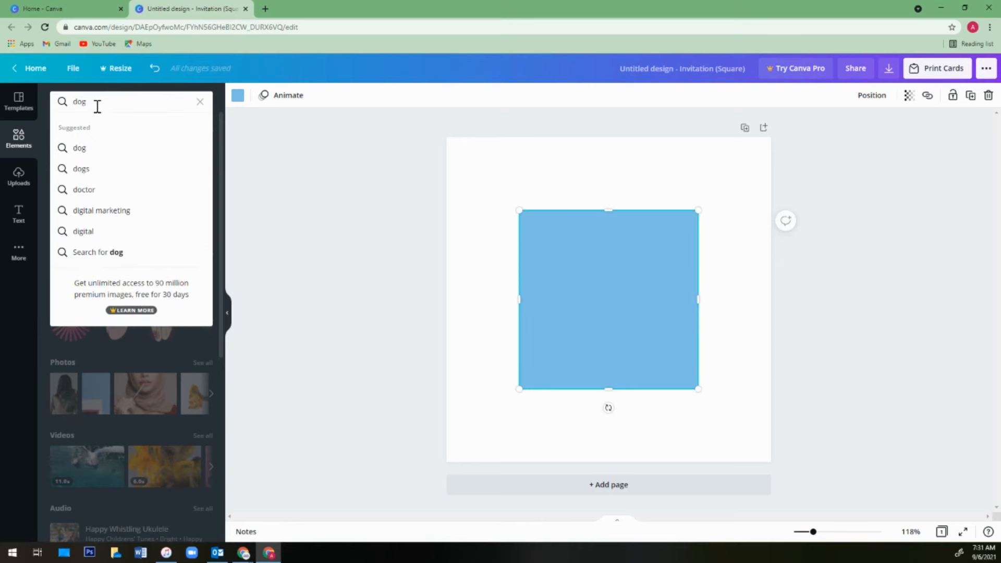
key(Return)
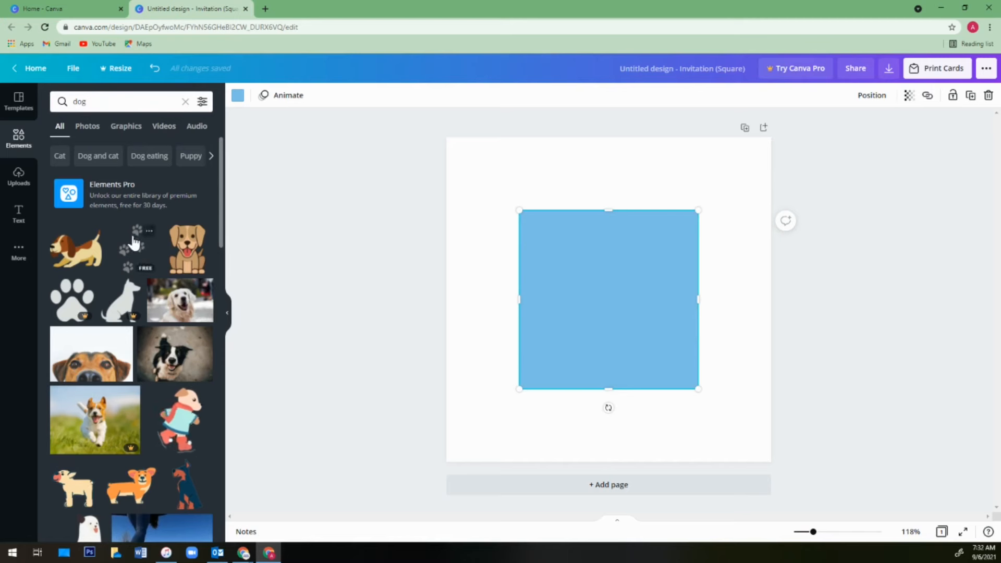
Narrow the dog results to graphics and add the free gray graphic of four paw prints to the page
click(87, 130)
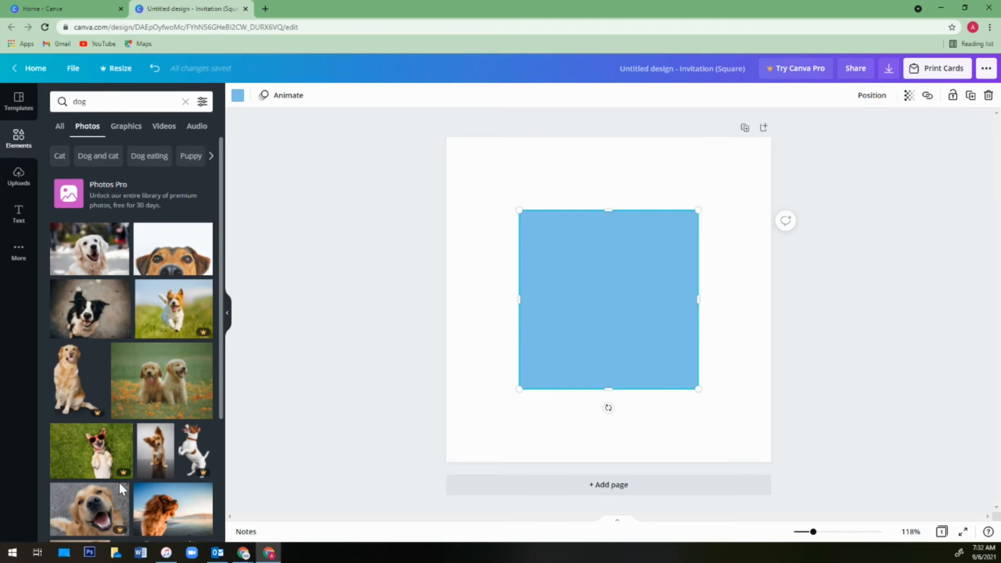
click(129, 131)
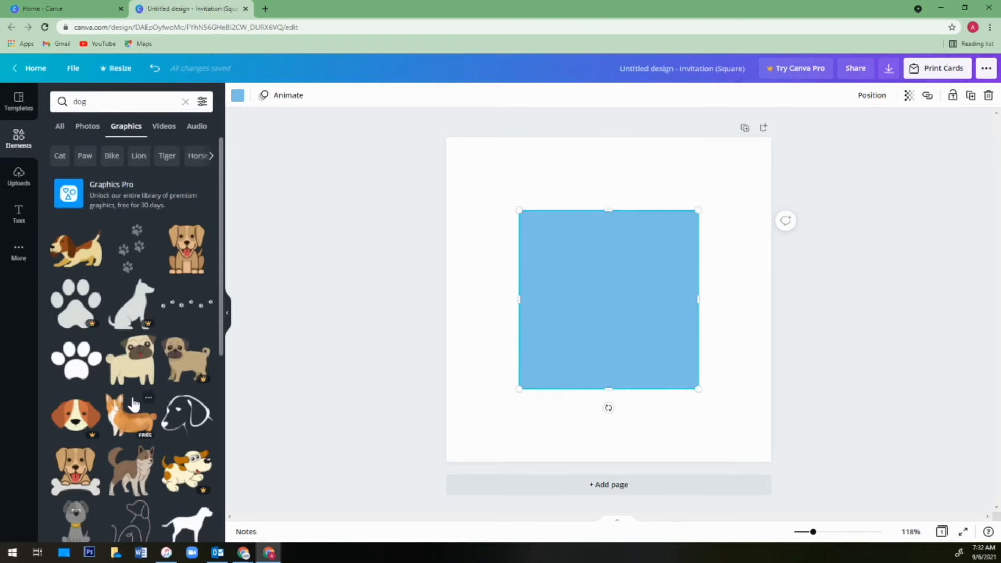
scroll(133, 401, down, 1)
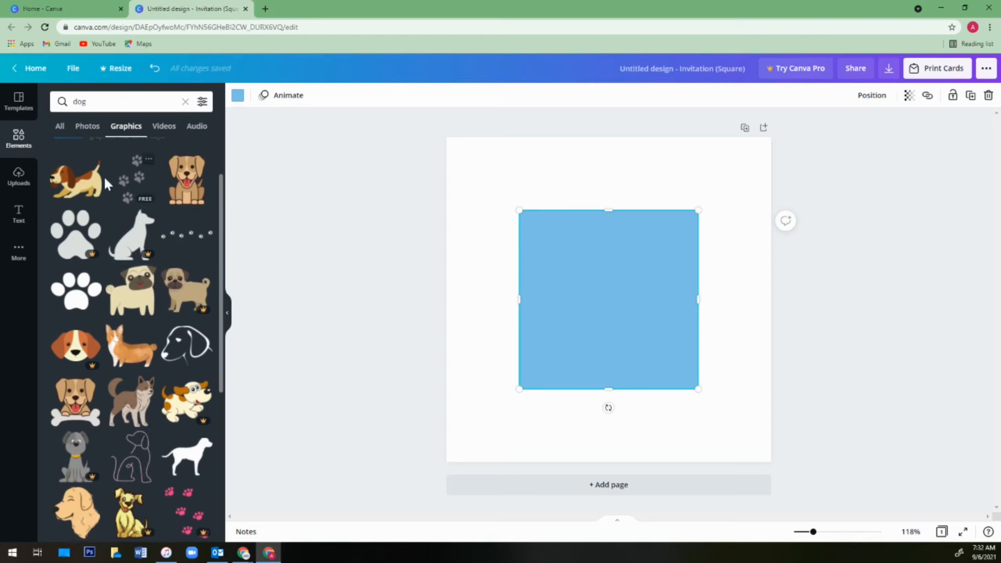
click(134, 192)
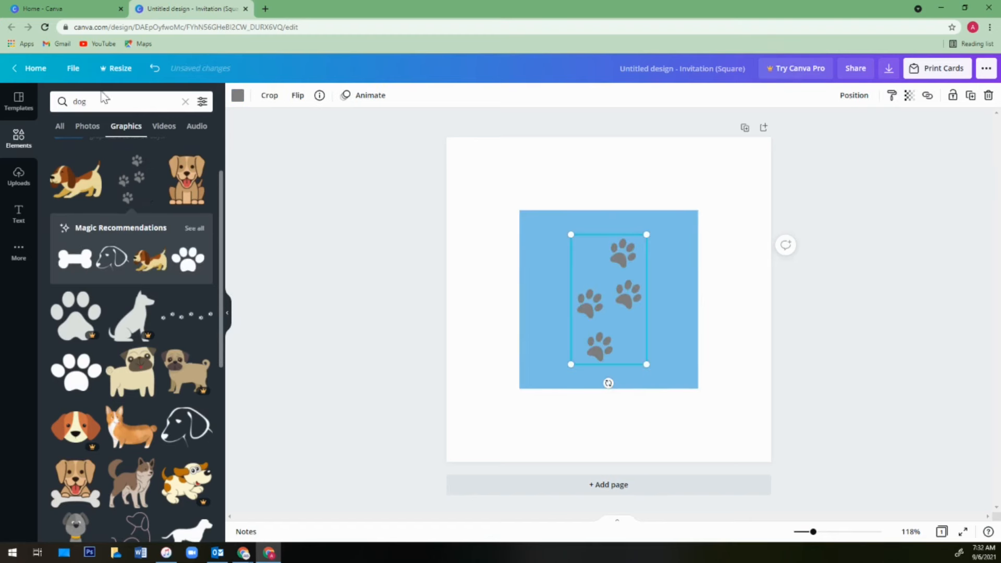
Look through the dog search results for videos and audio tracks
click(163, 128)
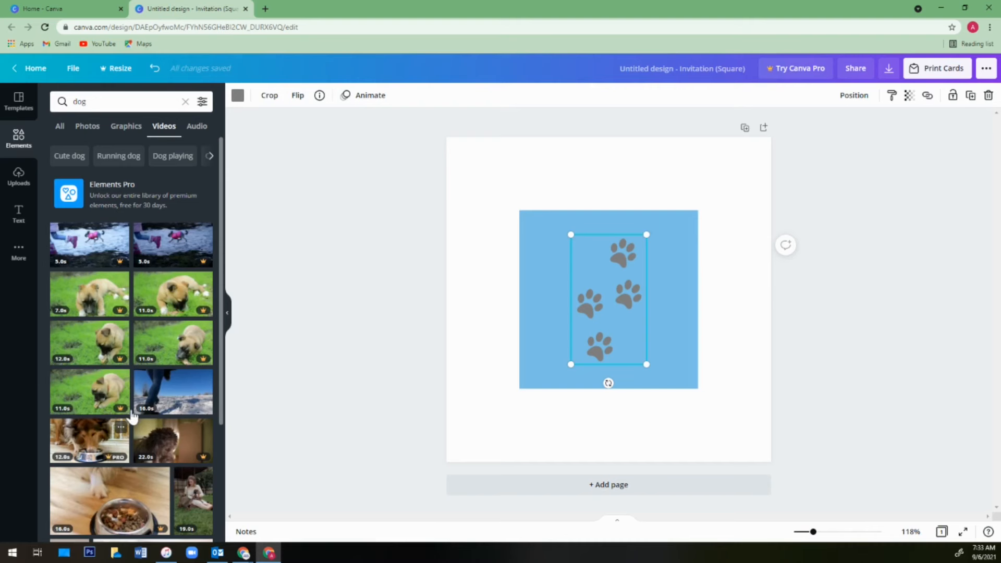
click(197, 131)
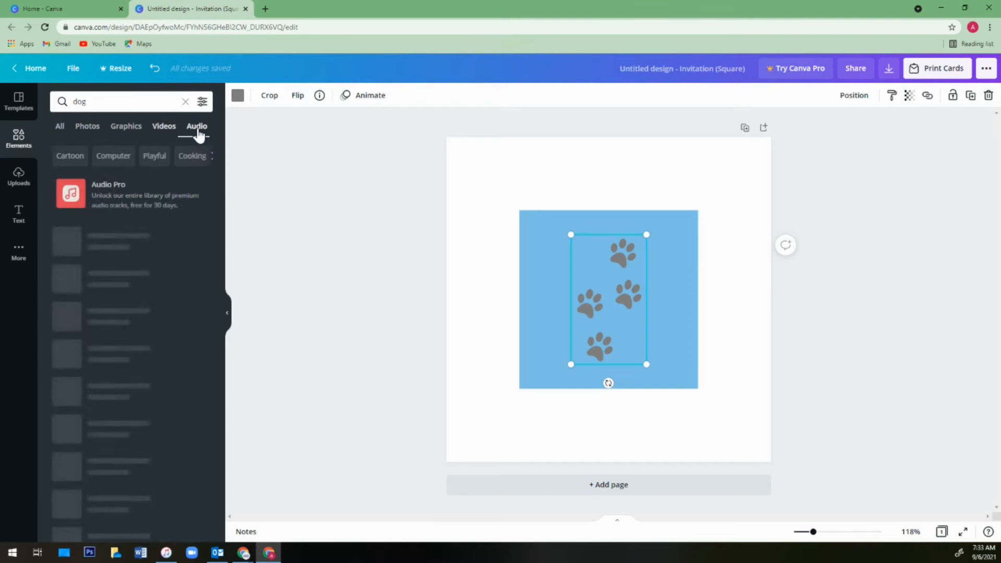
scroll(134, 421, down, 6)
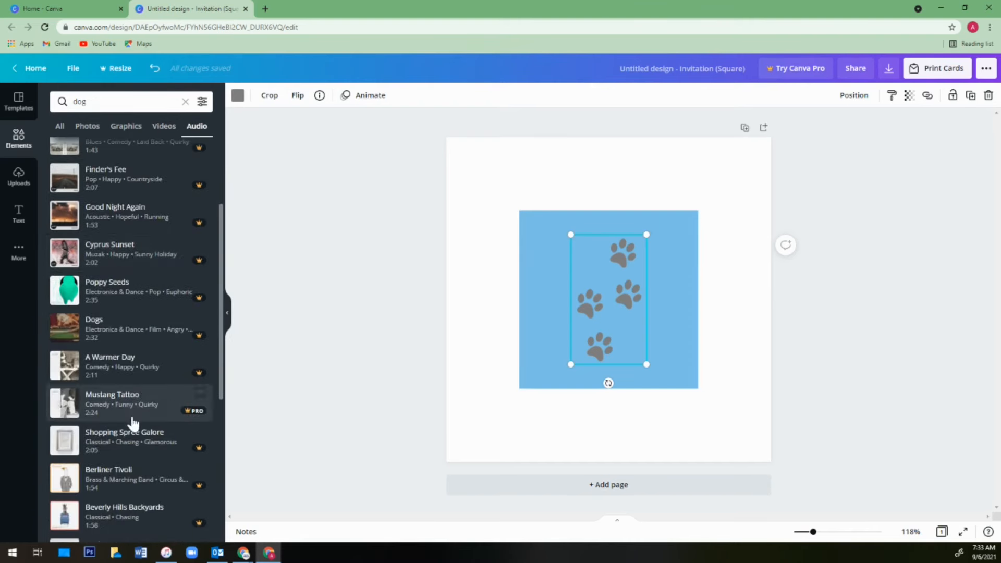
scroll(128, 454, up, 6)
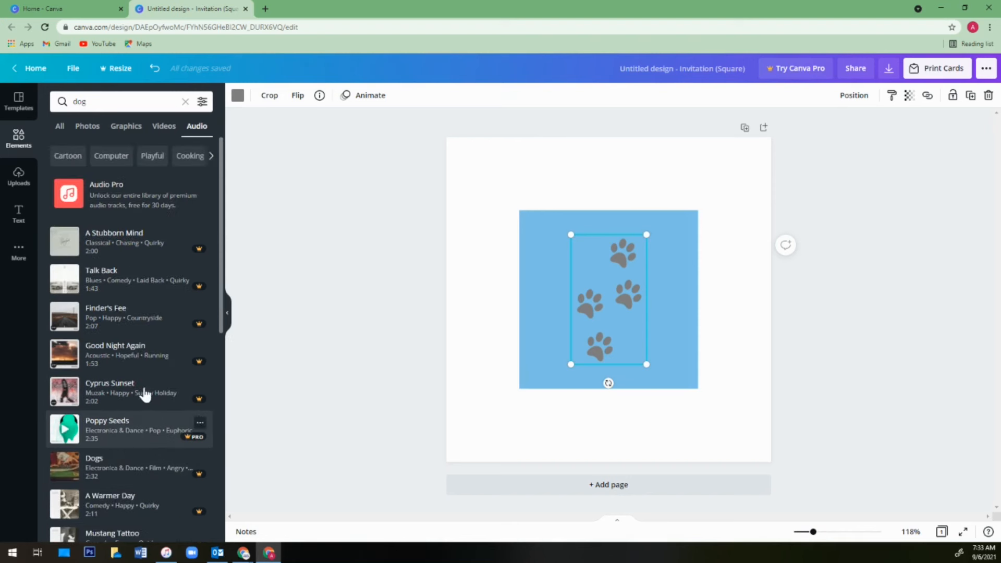